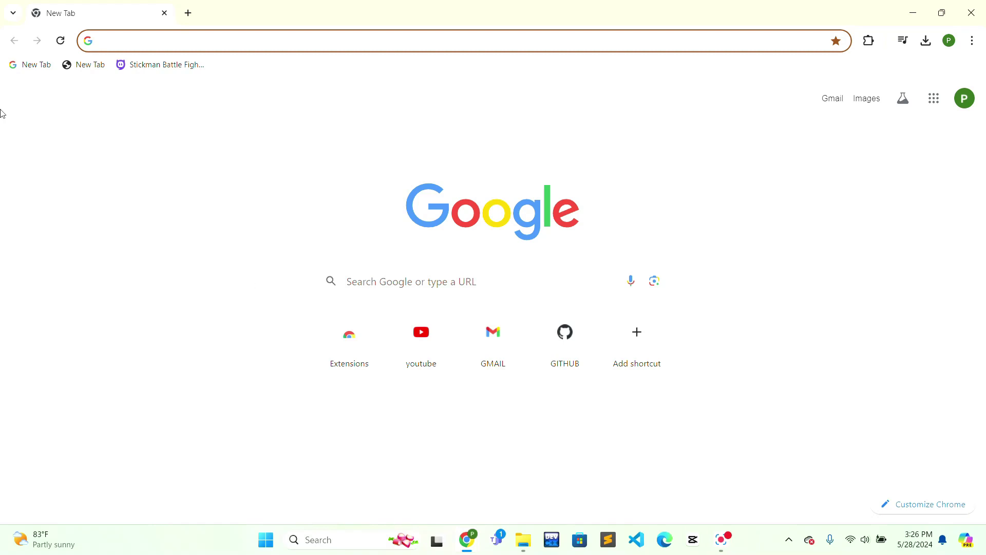
# Enter a search for 'pepper finance login', choosing the corrected suggestion
pyautogui.click(157, 44)
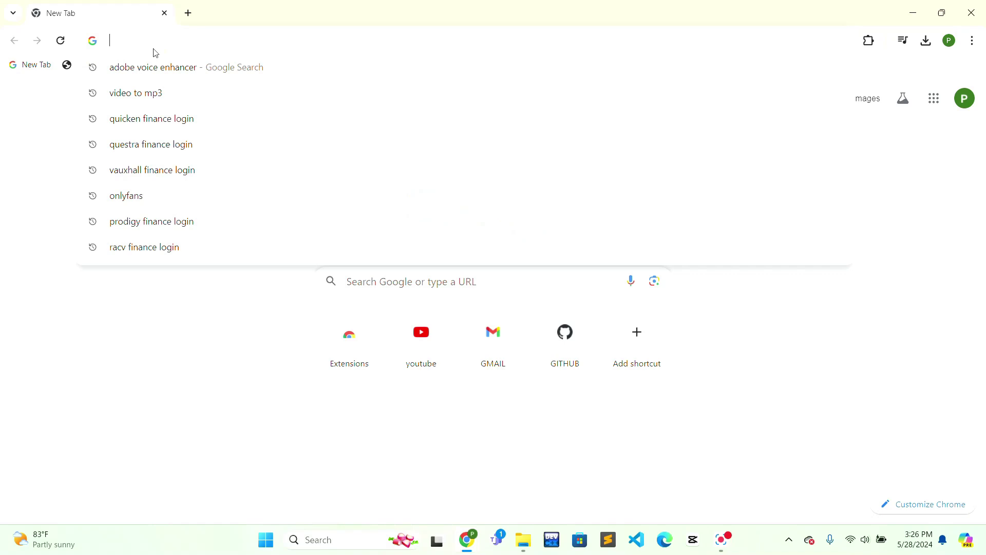
pyautogui.write('pe')
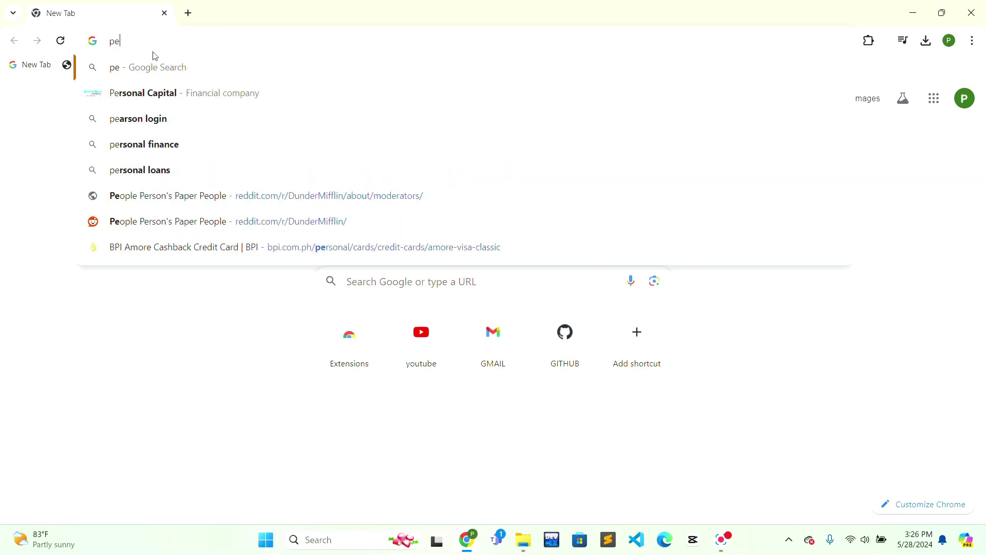
pyautogui.write('pper fin')
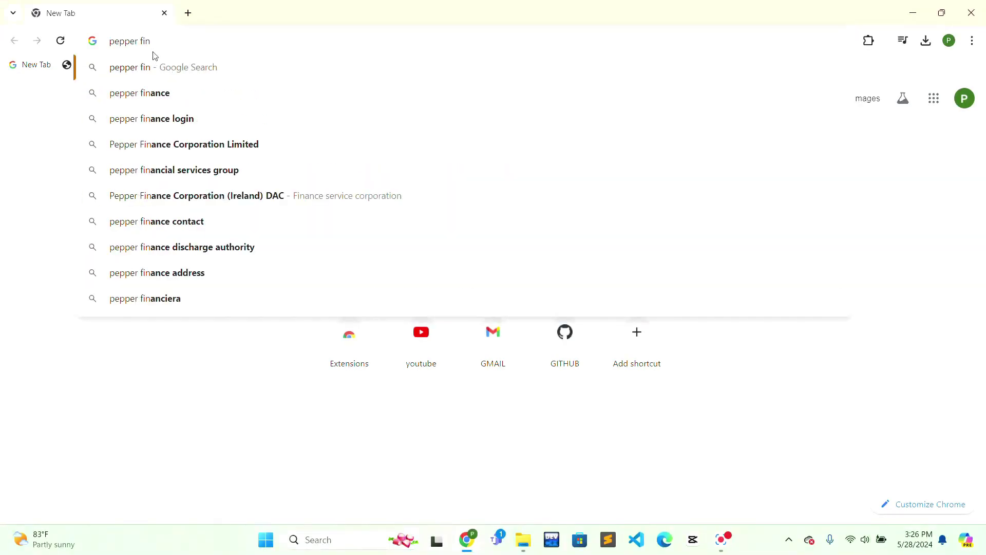
pyautogui.write('inace lgoin')
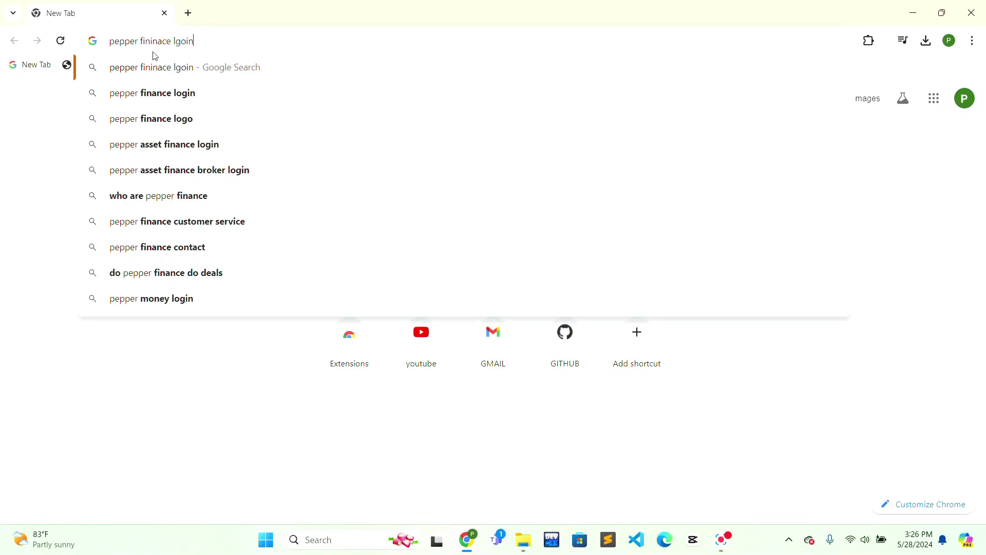
pyautogui.press('Down')
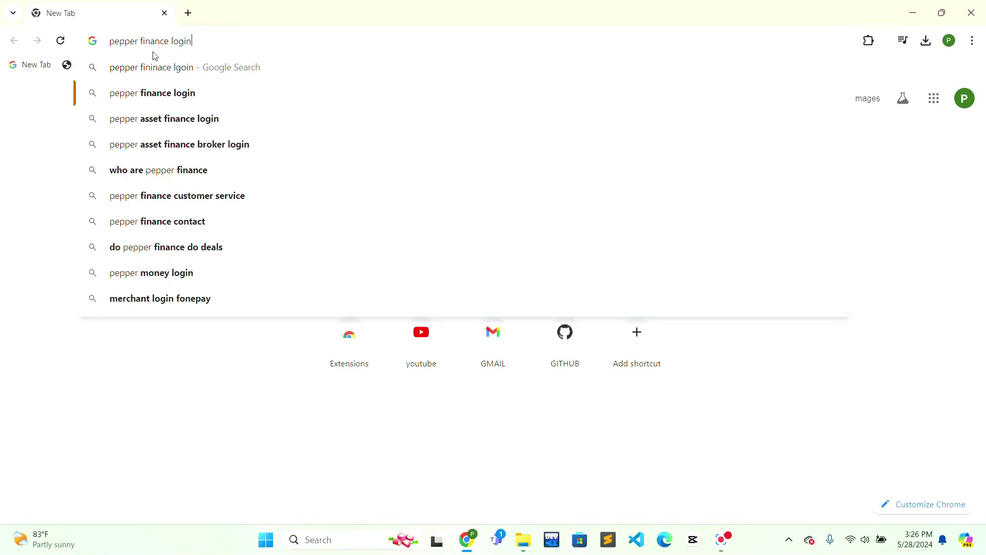
# Search 'pepper finance login' and open the my.peppermoney.com.au 'Log in to your account' result
pyautogui.press('Return')
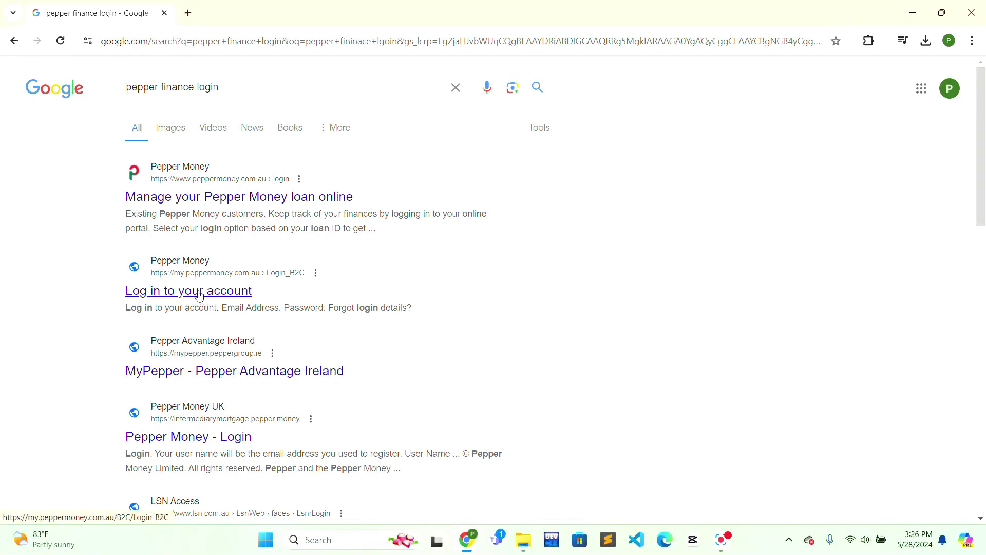
pyautogui.click(200, 296)
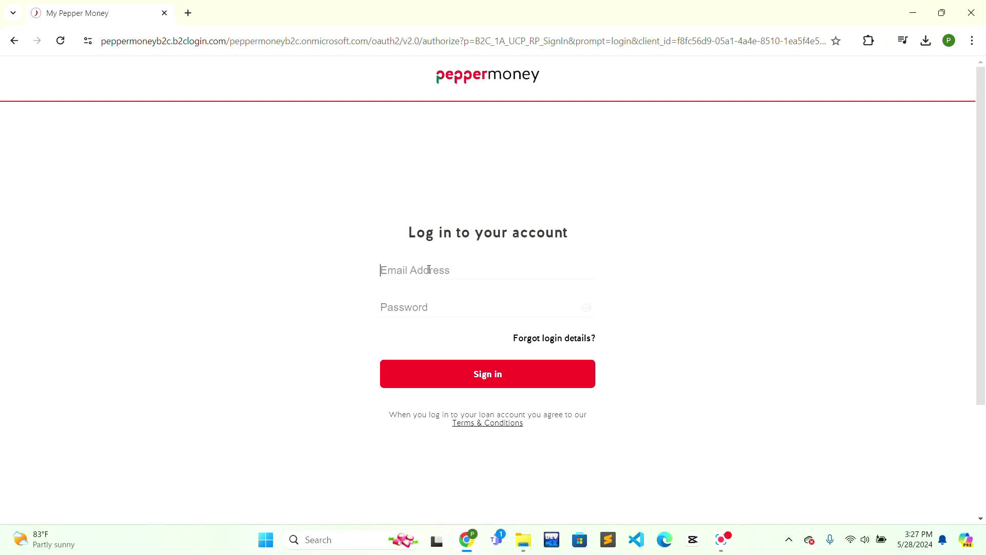
# Focus the empty Password field on the loaded Pepper Money login page
pyautogui.click(398, 308)
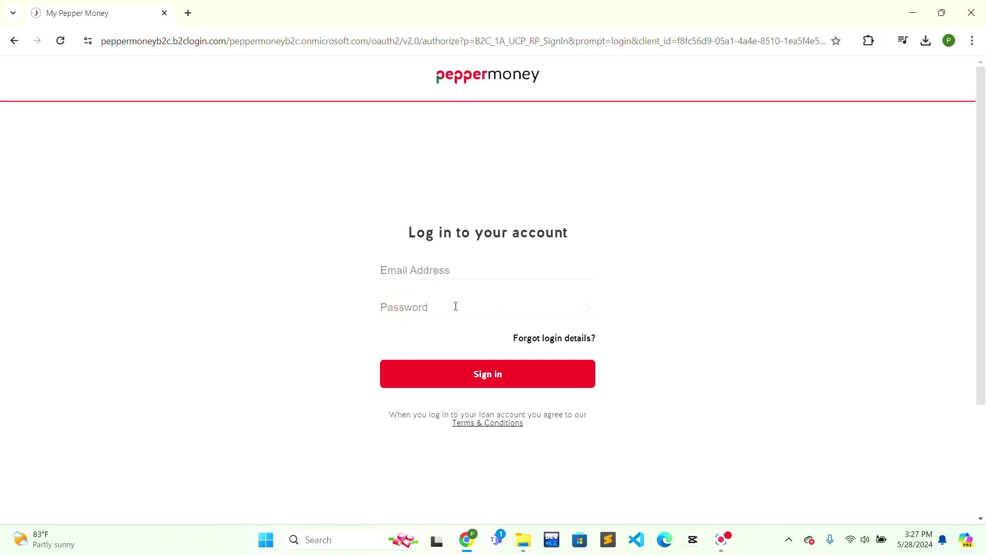